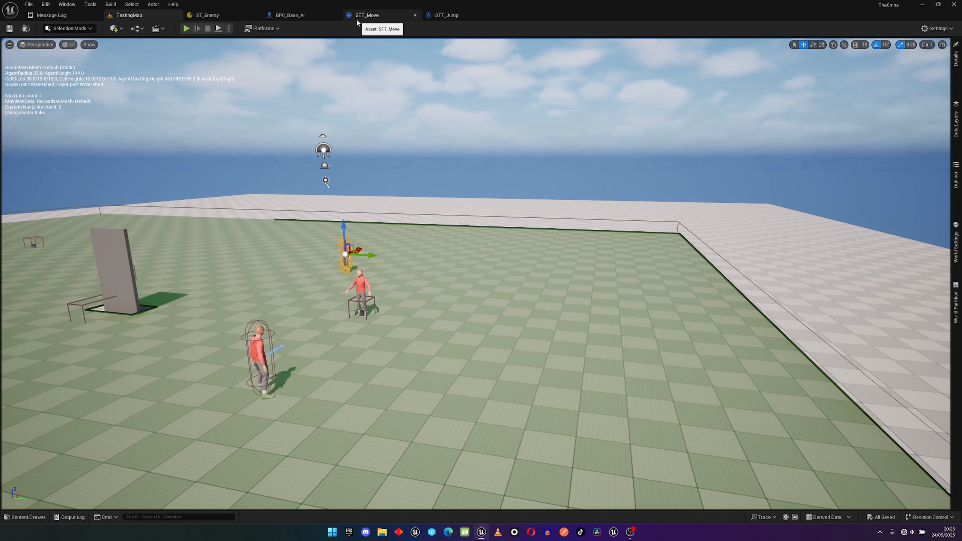
Move the player character to the near corner of the green navigation area and the far AI character back toward its rear edge.
{"action": "mouse_move", "coordinate": [263, 273]}
{"action": "right_mouse_down"}
{"action": "mouse_move", "coordinate": [276, 219]}
{"action": "mouse_move", "coordinate": [263, 272]}
{"action": "right_mouse_up"}
{"action": "key", "text": "Escape"}
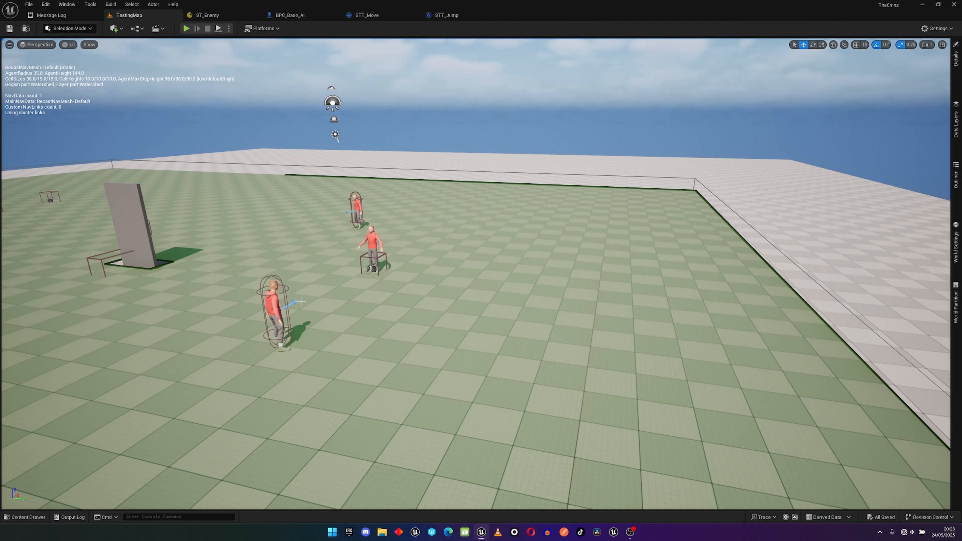
{"action": "mouse_move", "coordinate": [405, 305]}
{"action": "right_mouse_down"}
{"action": "mouse_move", "coordinate": [499, 393]}
{"action": "mouse_move", "coordinate": [492, 352]}
{"action": "mouse_move", "coordinate": [405, 306]}
{"action": "right_mouse_up"}
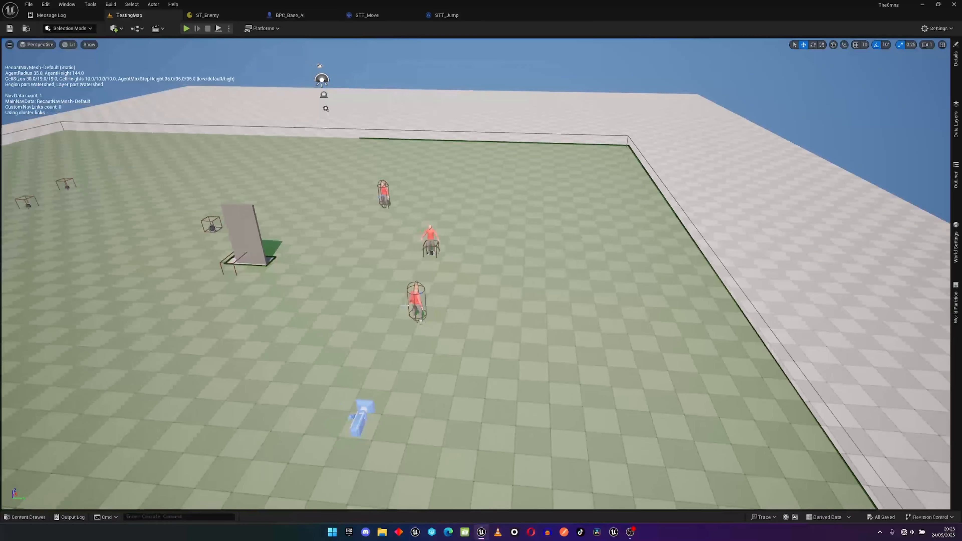
{"action": "left_click", "coordinate": [421, 306]}
{"action": "right_click_drag", "start_coordinate": [484, 299], "coordinate": [412, 261]}
{"action": "left_click_drag", "start_coordinate": [358, 302], "coordinate": [184, 389]}
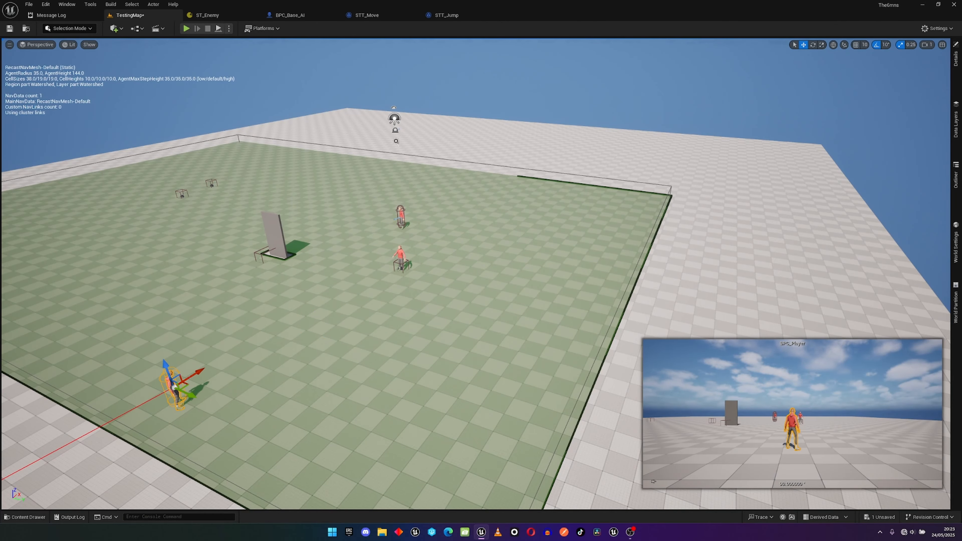
{"action": "left_click", "coordinate": [401, 216]}
{"action": "left_click_drag", "start_coordinate": [414, 215], "coordinate": [400, 175]}
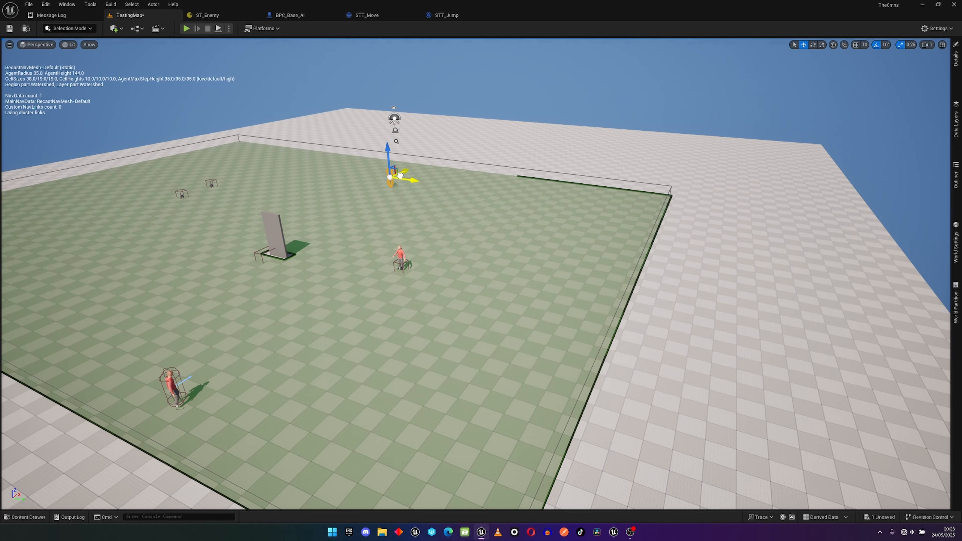
{"action": "right_click_drag", "start_coordinate": [428, 248], "coordinate": [538, 267]}
{"action": "key", "text": "a"}
{"action": "key", "text": "q"}
{"action": "key", "text": "w"}
{"action": "key", "text": "e"}
{"action": "key", "text": "d"}
{"action": "key", "text": "a"}
{"action": "key", "text": "e"}
{"action": "right_click_drag", "start_coordinate": [435, 264], "coordinate": [416, 247]}
{"action": "key", "text": "w"}
{"action": "key", "text": "q"}
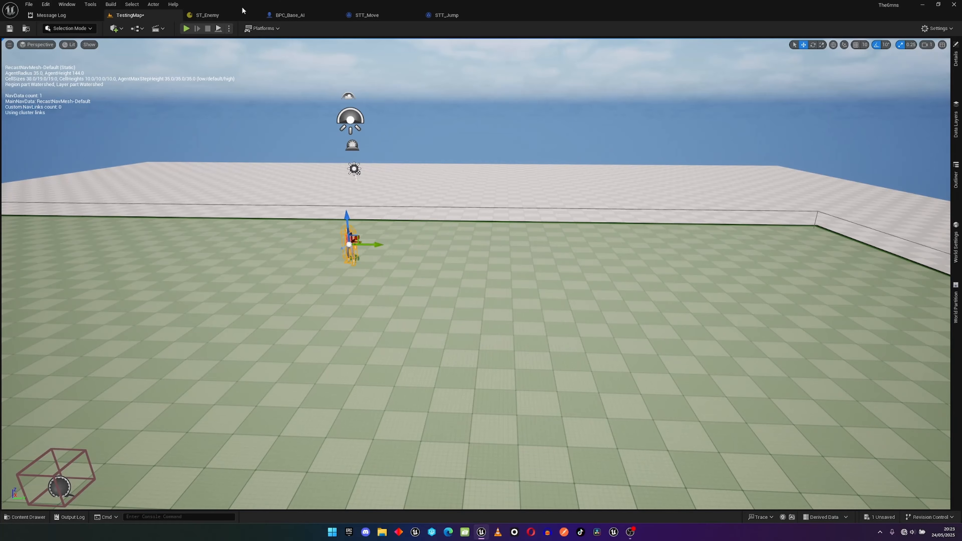
{"action": "right_click_drag", "start_coordinate": [377, 282], "coordinate": [317, 315]}
{"action": "left_click", "coordinate": [377, 282]}
{"action": "key", "text": "s"}
{"action": "key", "text": "s"}
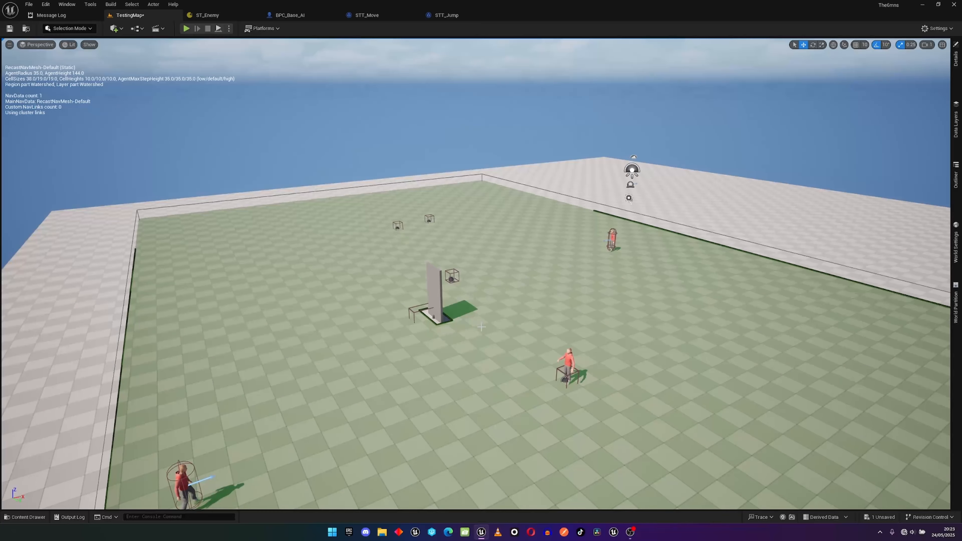
{"action": "left_click", "coordinate": [115, 29]}
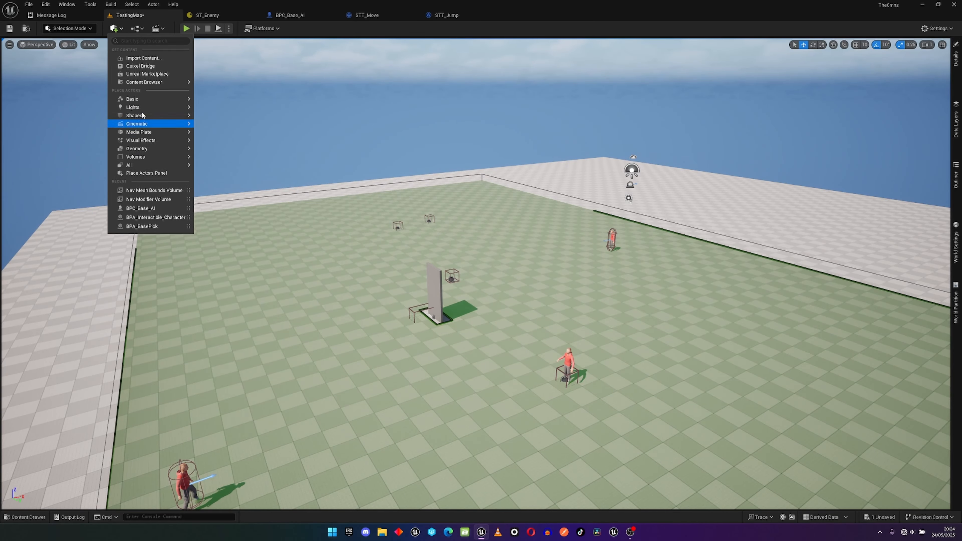
{"action": "mouse_move", "coordinate": [142, 115]}
{"action": "mouse_move", "coordinate": [145, 157]}
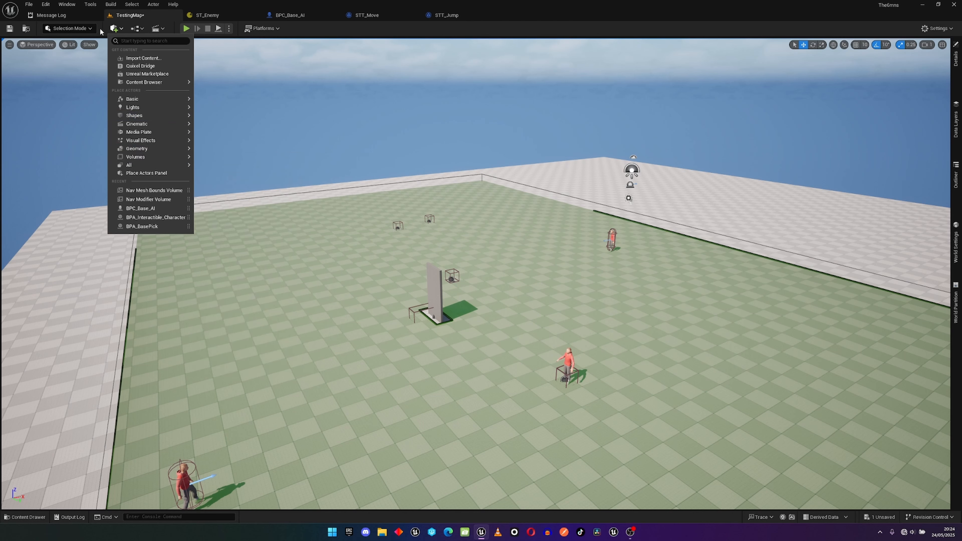
{"action": "left_click", "coordinate": [71, 29]}
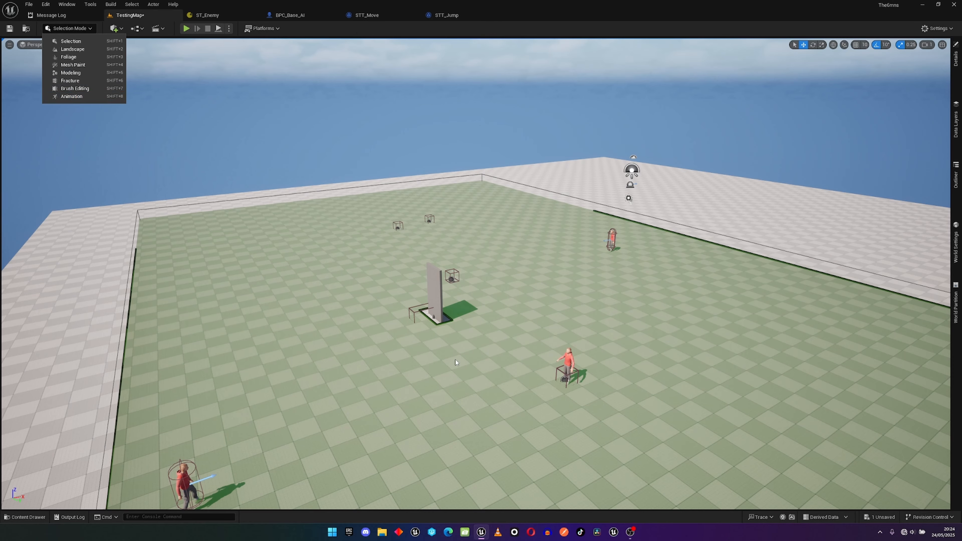
{"action": "right_click_drag", "start_coordinate": [333, 222], "coordinate": [467, 360]}
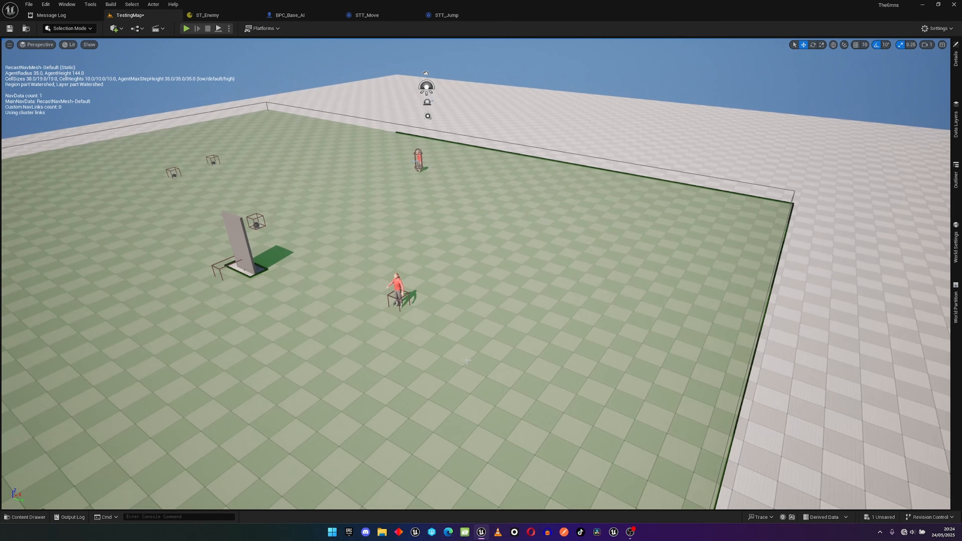
Switch the level editor to Modeling mode and show its shape creation tools.
{"action": "left_click", "coordinate": [83, 29]}
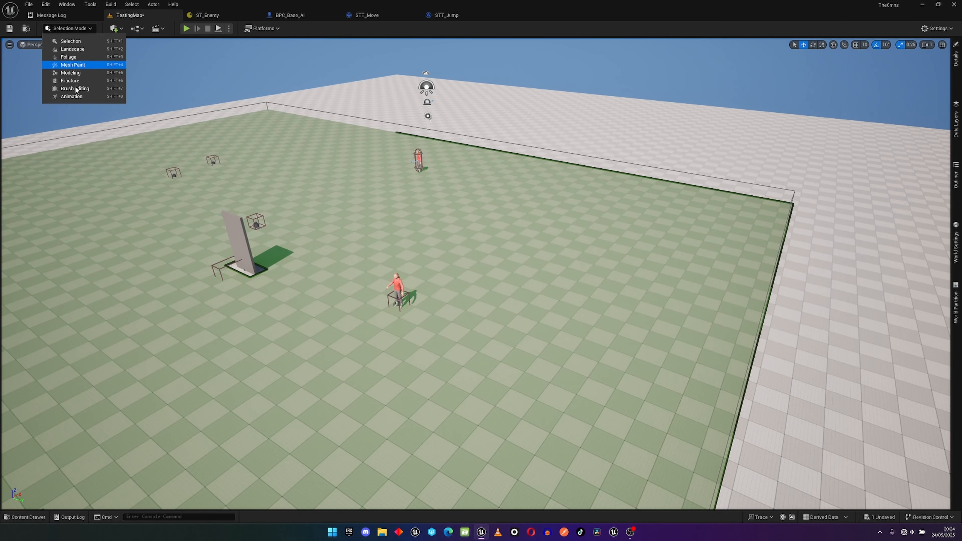
{"action": "left_click", "coordinate": [71, 72]}
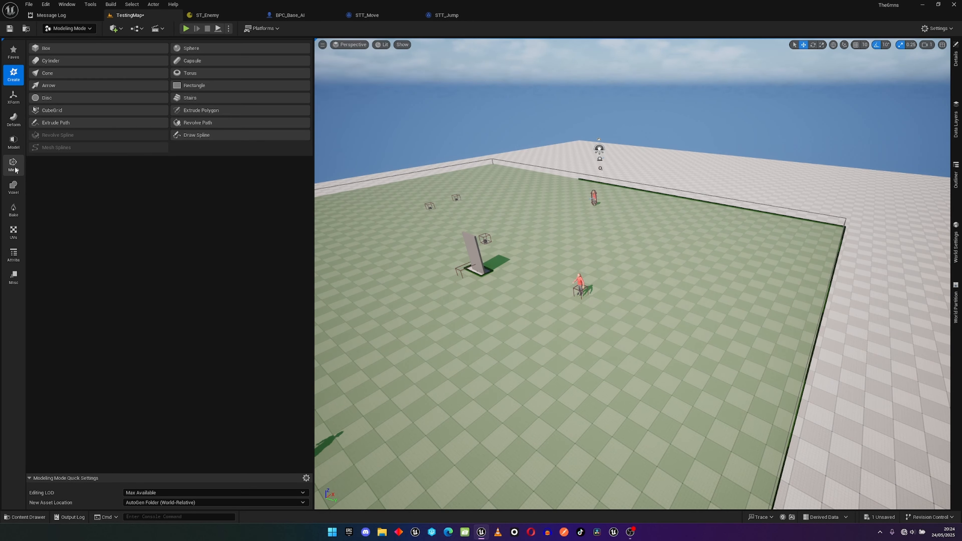
{"action": "left_click", "coordinate": [14, 165]}
{"action": "left_click", "coordinate": [14, 144]}
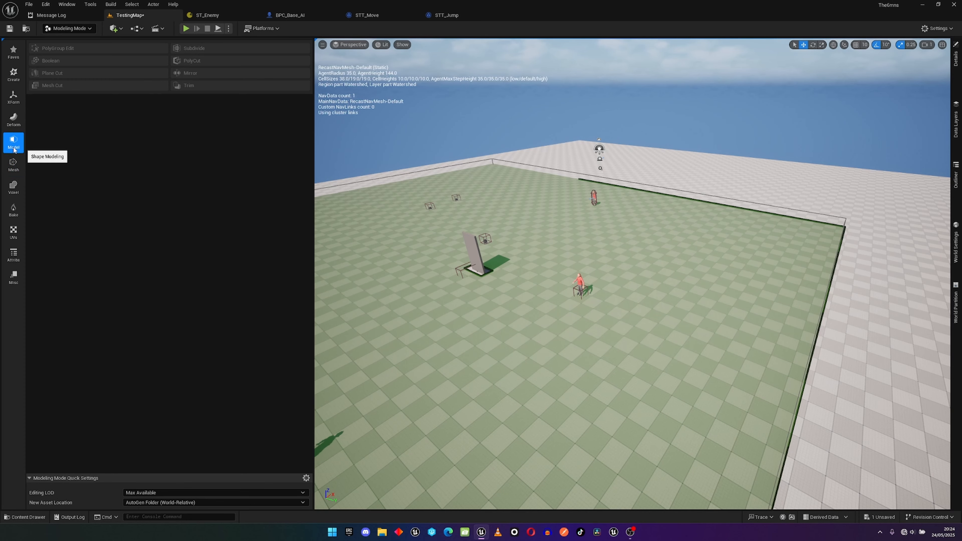
{"action": "left_click", "coordinate": [14, 73]}
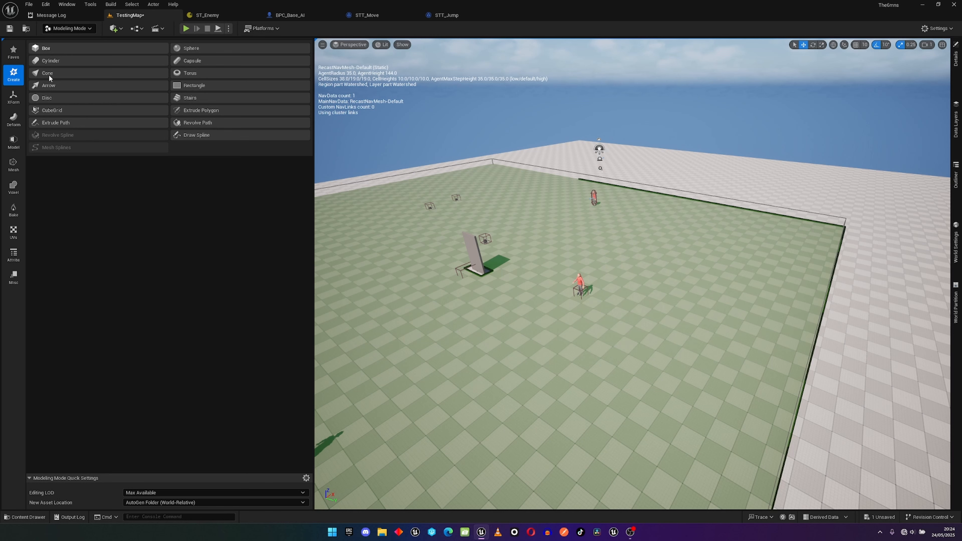
Try to block out a rectangular shape on the floor in front of the wall with the CubeGrid tool.
{"action": "left_click", "coordinate": [51, 109]}
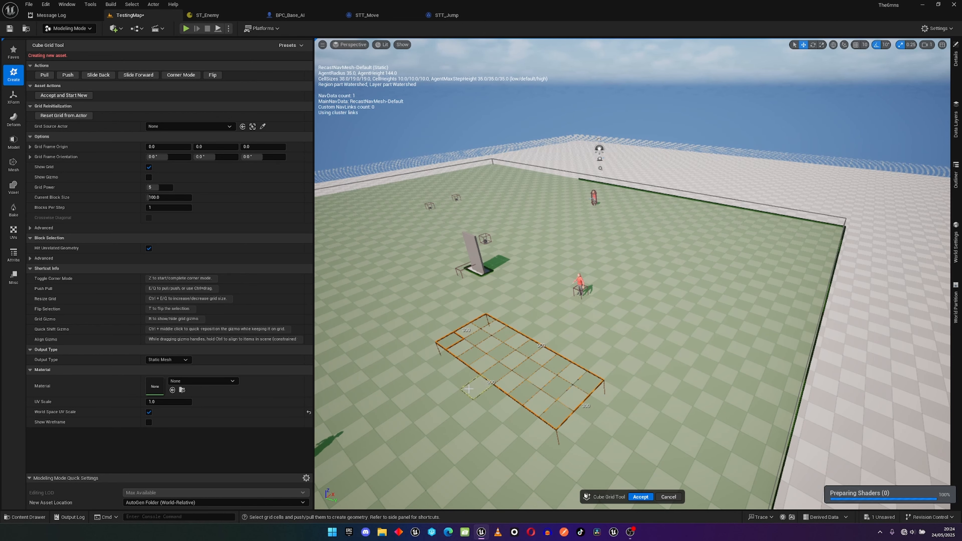
{"action": "middle_click_drag", "start_coordinate": [469, 389], "coordinate": [498, 394]}
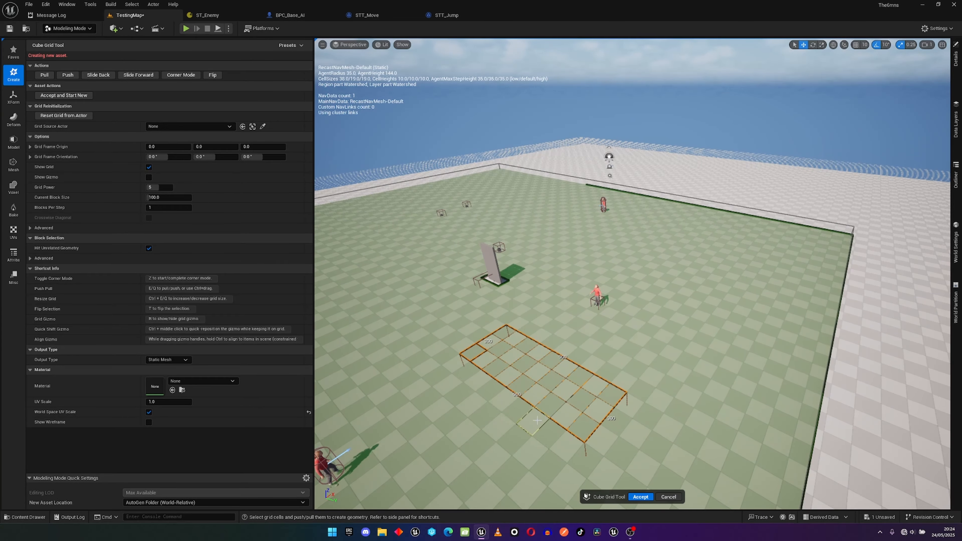
{"action": "right_click_drag", "start_coordinate": [517, 405], "coordinate": [518, 303]}
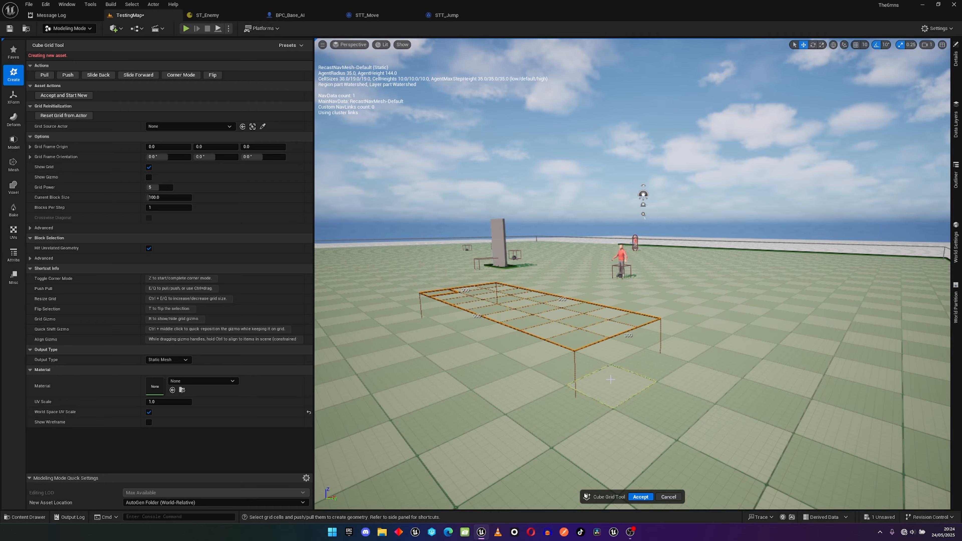
{"action": "key", "text": "a"}
{"action": "right_click_drag", "start_coordinate": [522, 363], "coordinate": [556, 402]}
{"action": "key", "text": "e"}
{"action": "scroll", "coordinate": [509, 349], "scroll_direction": "up", "scroll_amount": 2}
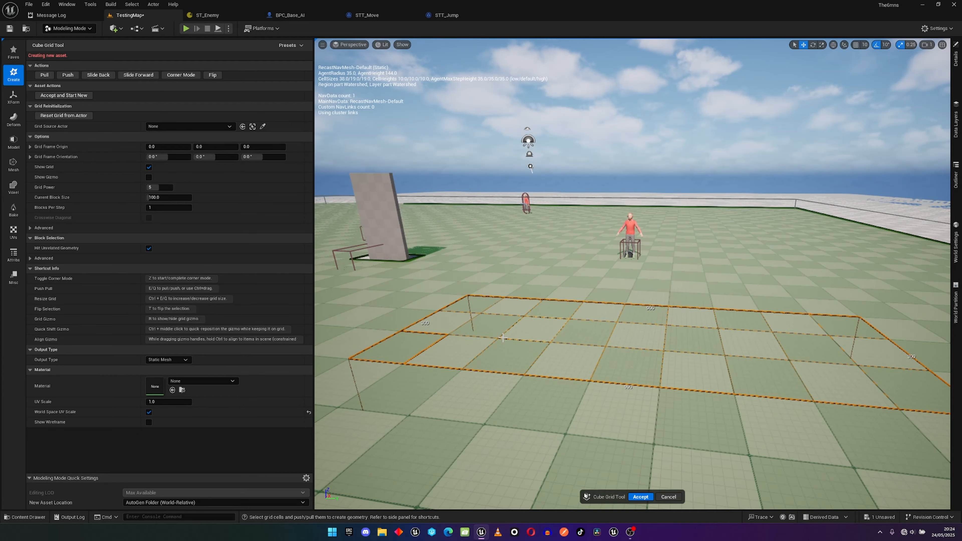
{"action": "scroll", "coordinate": [503, 337], "scroll_direction": "down", "scroll_amount": 2}
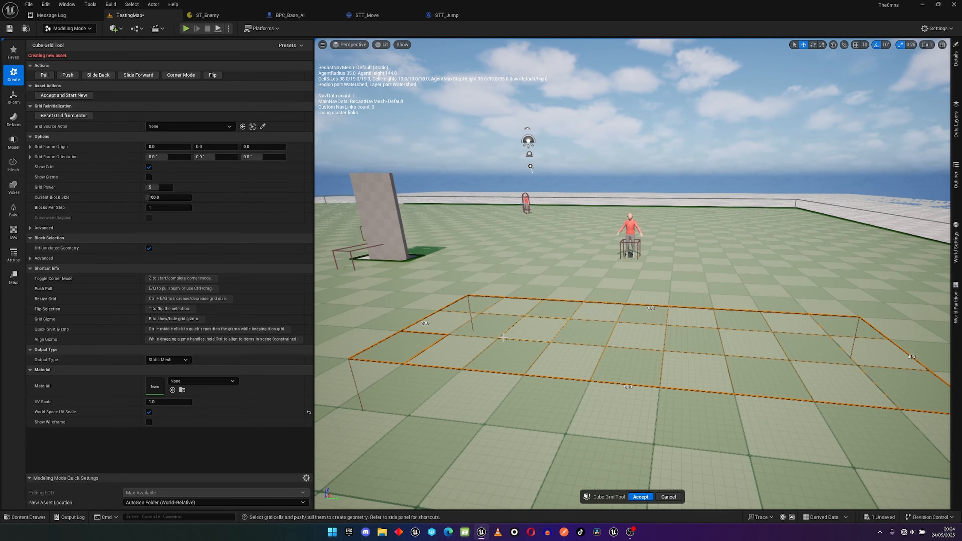
{"action": "scroll", "coordinate": [503, 337], "scroll_direction": "down", "scroll_amount": 2}
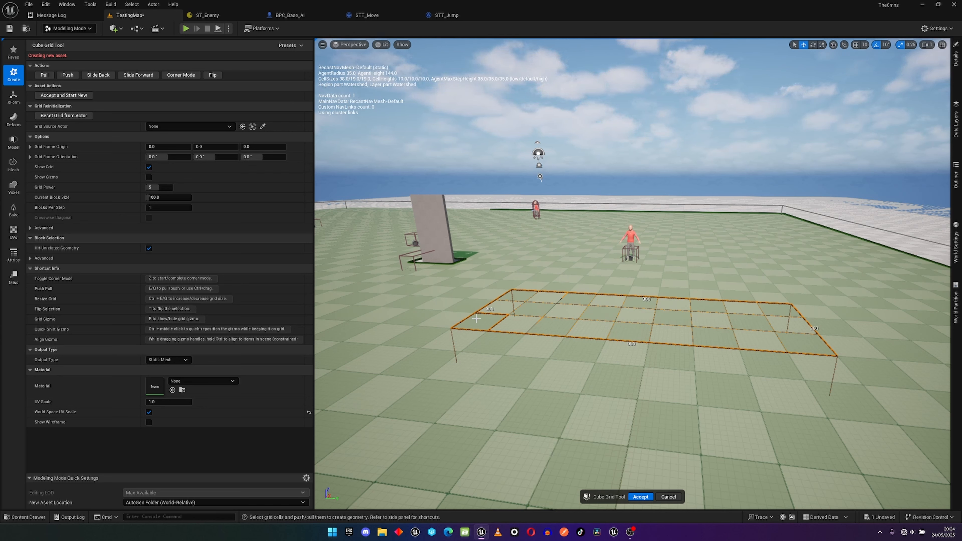
{"action": "middle_click_drag", "start_coordinate": [476, 319], "coordinate": [421, 305]}
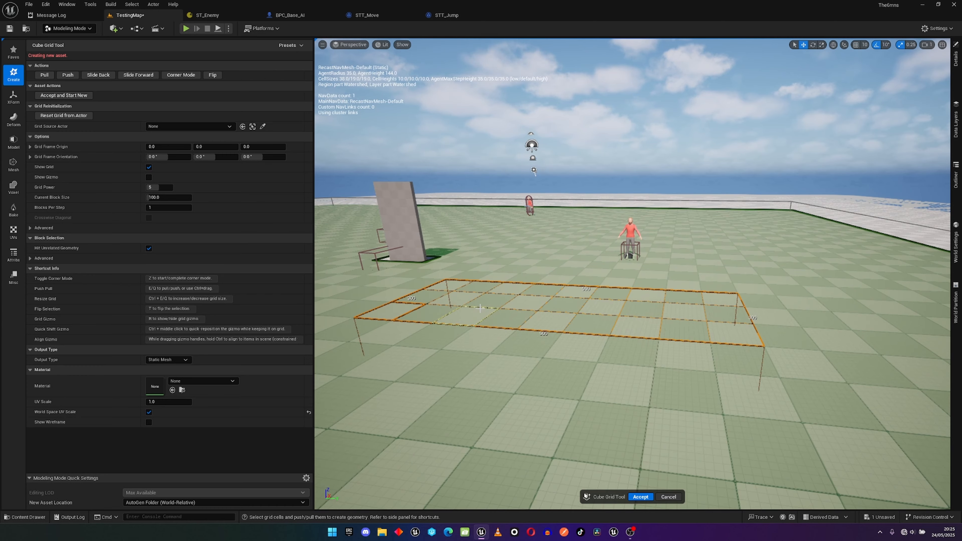
{"action": "left_click", "coordinate": [480, 308]}
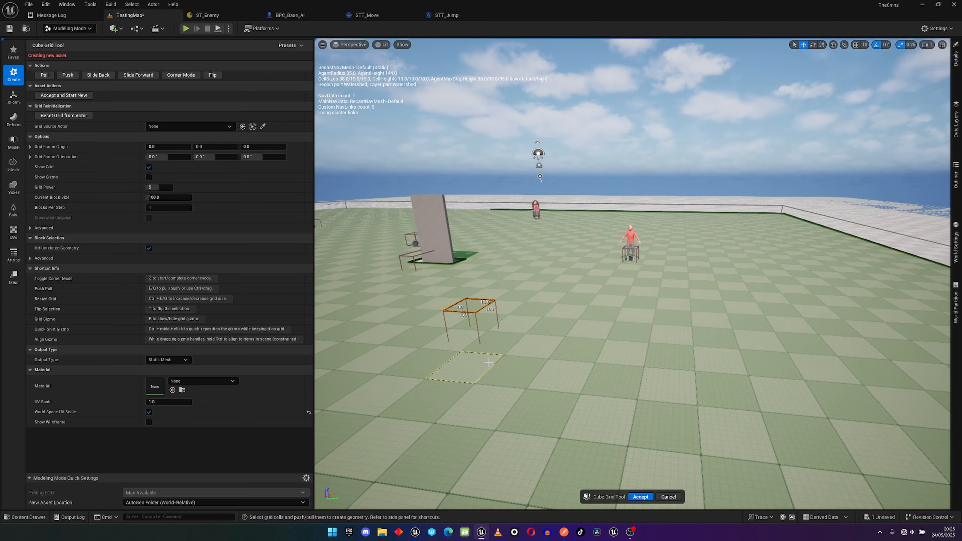
{"action": "left_click_drag", "start_coordinate": [462, 336], "coordinate": [710, 400]}
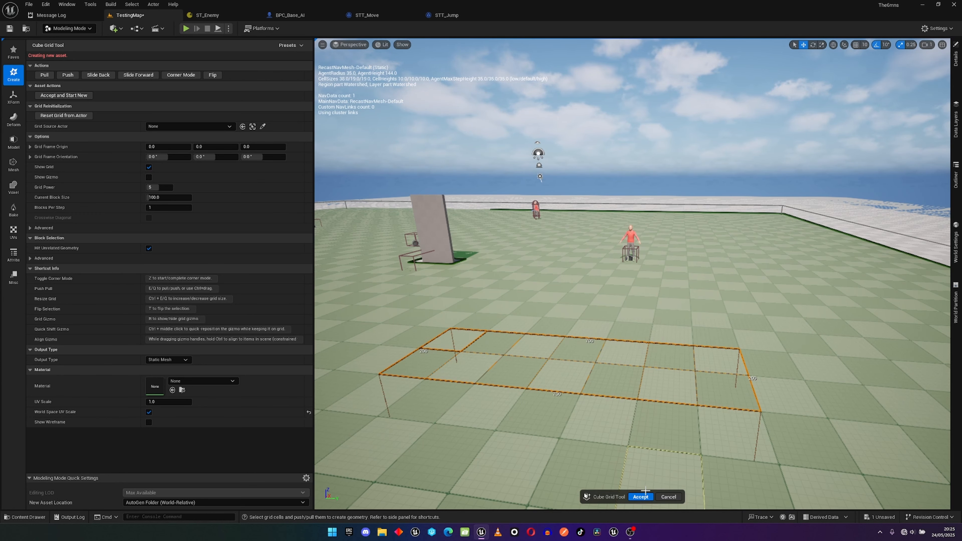
{"action": "left_click", "coordinate": [641, 497]}
Start a new Box shape and place it on the floor in front of the upright wall.
{"action": "right_click_drag", "start_coordinate": [588, 355], "coordinate": [588, 334]}
{"action": "key", "text": "s"}
{"action": "key", "text": "d"}
{"action": "key", "text": "q"}
{"action": "key", "text": "w"}
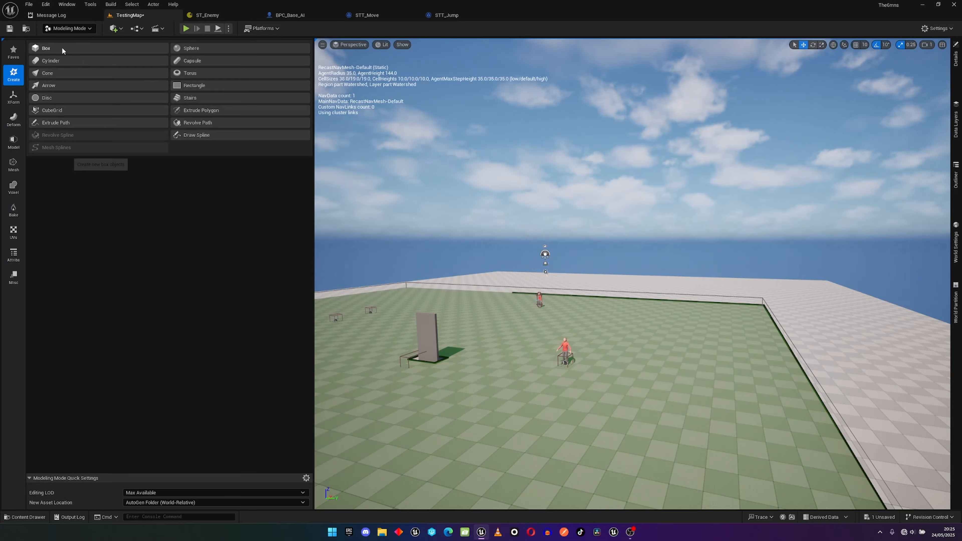
{"action": "left_click", "coordinate": [47, 48]}
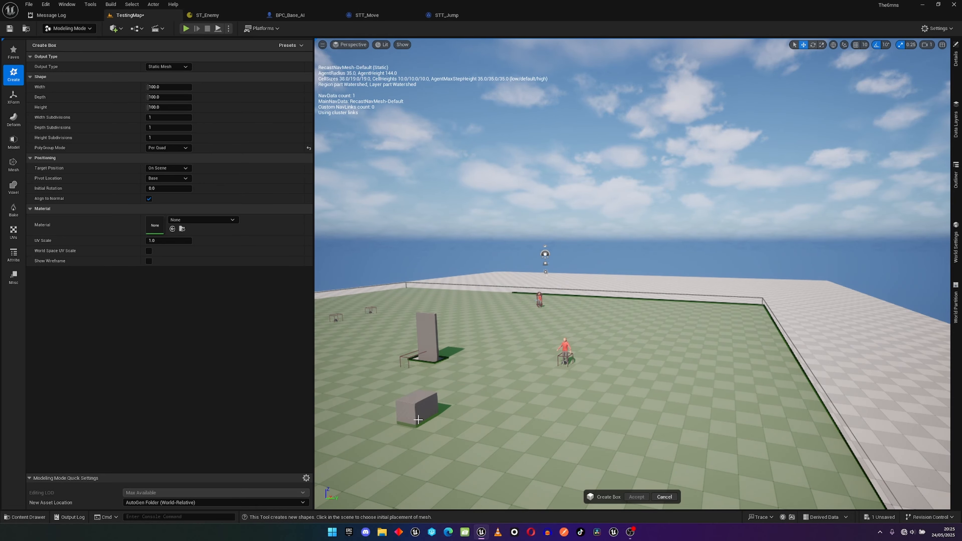
{"action": "left_click", "coordinate": [422, 415]}
{"action": "right_click_drag", "start_coordinate": [423, 415], "coordinate": [427, 438]}
{"action": "key", "text": "a"}
{"action": "key", "text": "w"}
{"action": "key", "text": "q"}
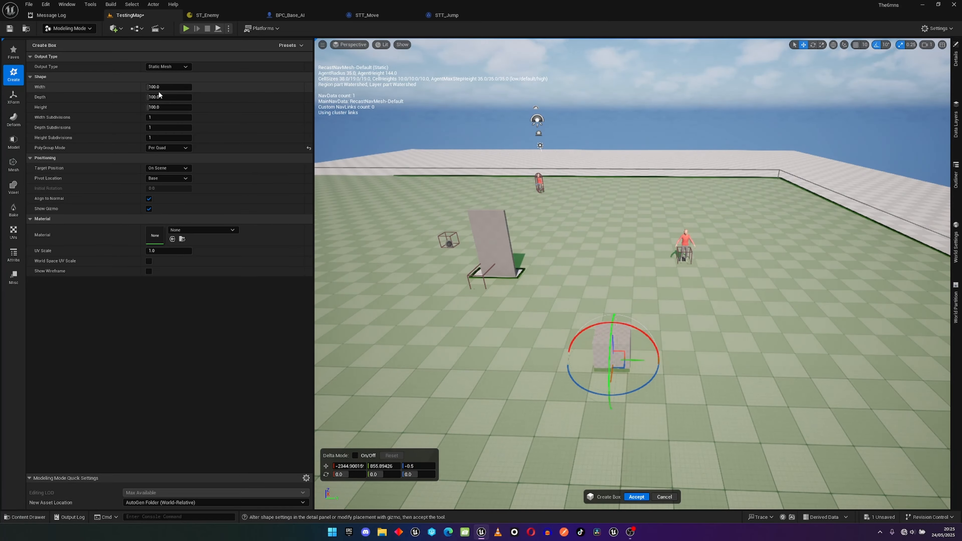
Set the box to a width of 1000, a depth of about 508 and a height of about 236, and accept it.
{"action": "left_click_drag", "start_coordinate": [151, 97], "coordinate": [192, 87]}
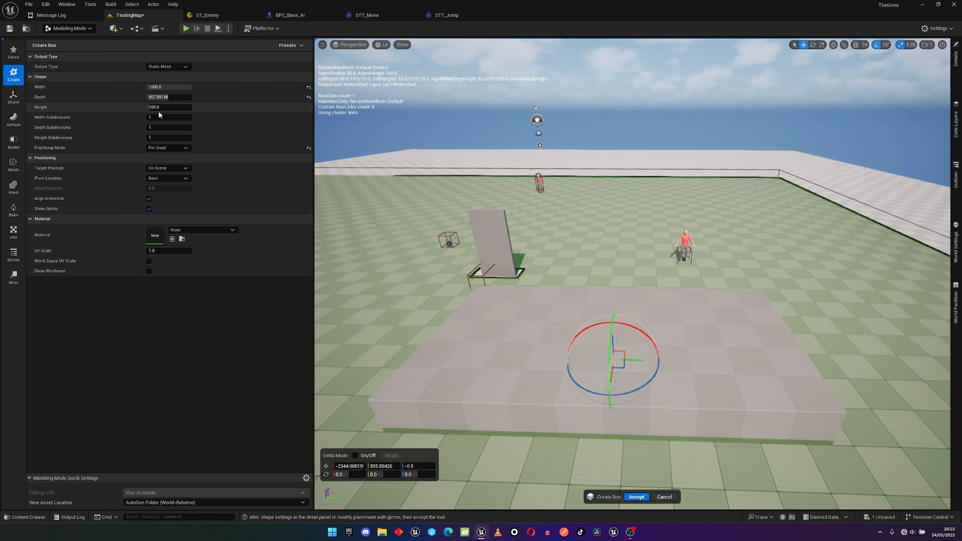
{"action": "left_click_drag", "start_coordinate": [162, 107], "coordinate": [168, 107]}
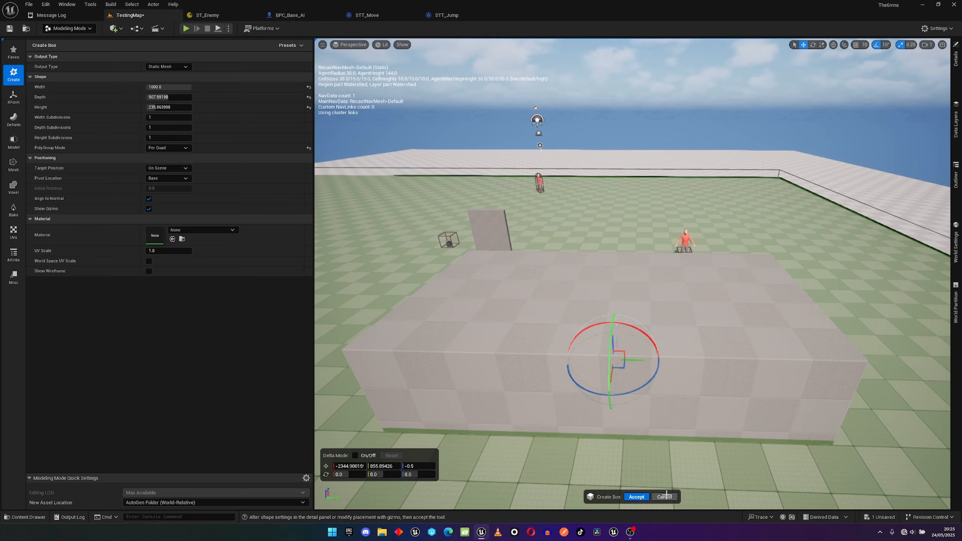
{"action": "left_click", "coordinate": [637, 498]}
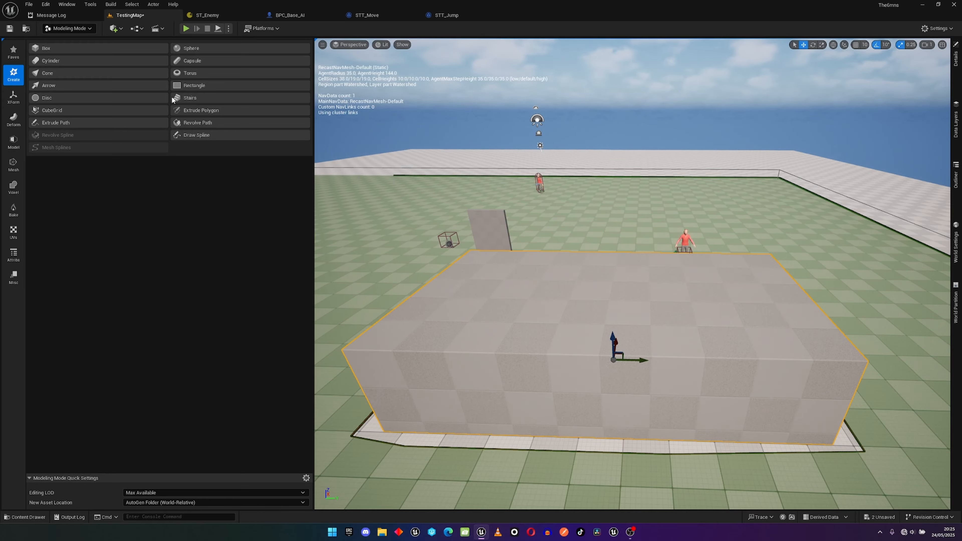
Return the level editor to Selection mode with the new box in the level.
{"action": "left_click", "coordinate": [90, 29]}
{"action": "left_click", "coordinate": [79, 39]}
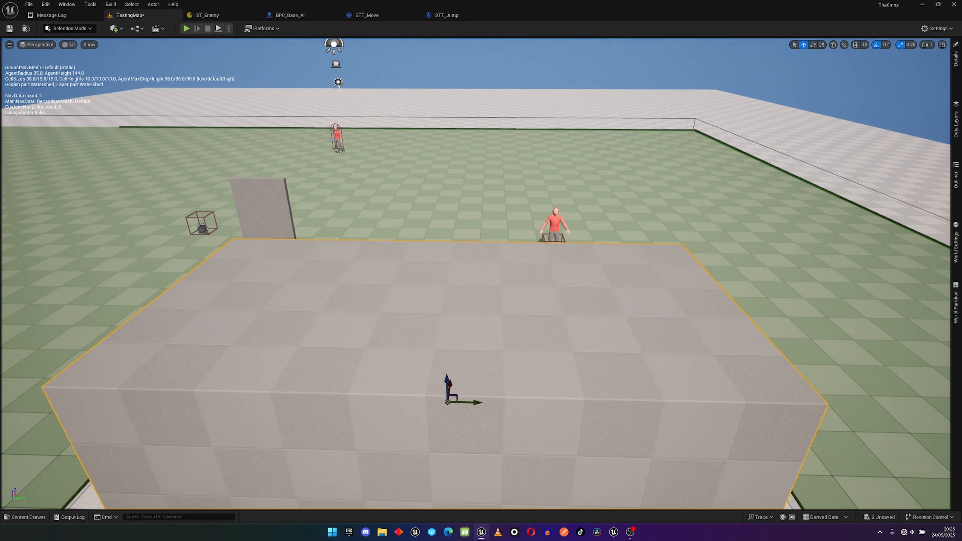
{"action": "mouse_move", "coordinate": [496, 361]}
{"action": "right_mouse_down"}
{"action": "mouse_move", "coordinate": [447, 341]}
{"action": "mouse_move", "coordinate": [495, 362]}
{"action": "right_mouse_up"}
{"action": "left_click_drag", "start_coordinate": [437, 336], "coordinate": [479, 386]}
{"action": "right_click_drag", "start_coordinate": [479, 386], "coordinate": [545, 402]}
Turn off Start Logic Automatically for the StateTree component in the BPC_Base_AI blueprint and compile the blueprint.
{"action": "left_click", "coordinate": [299, 15]}
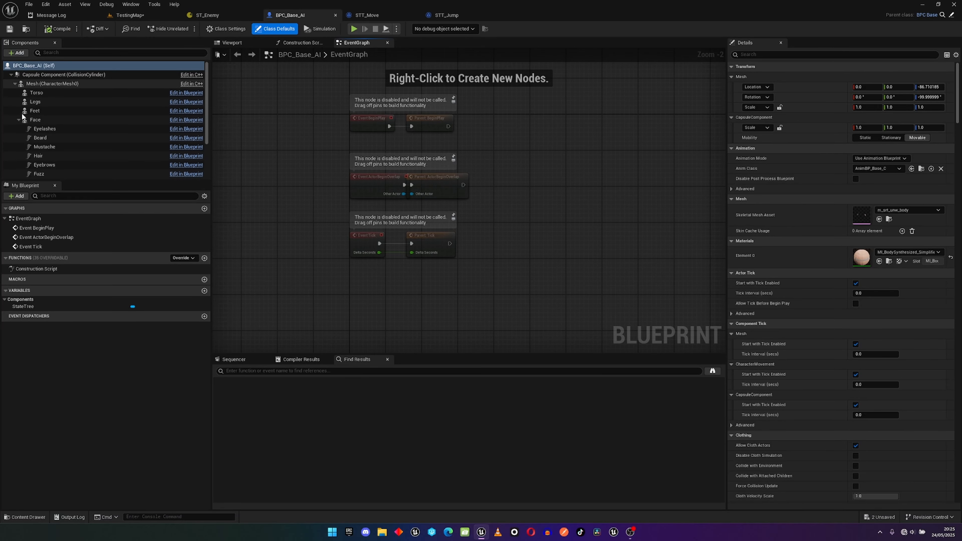
{"action": "left_click", "coordinate": [18, 120]}
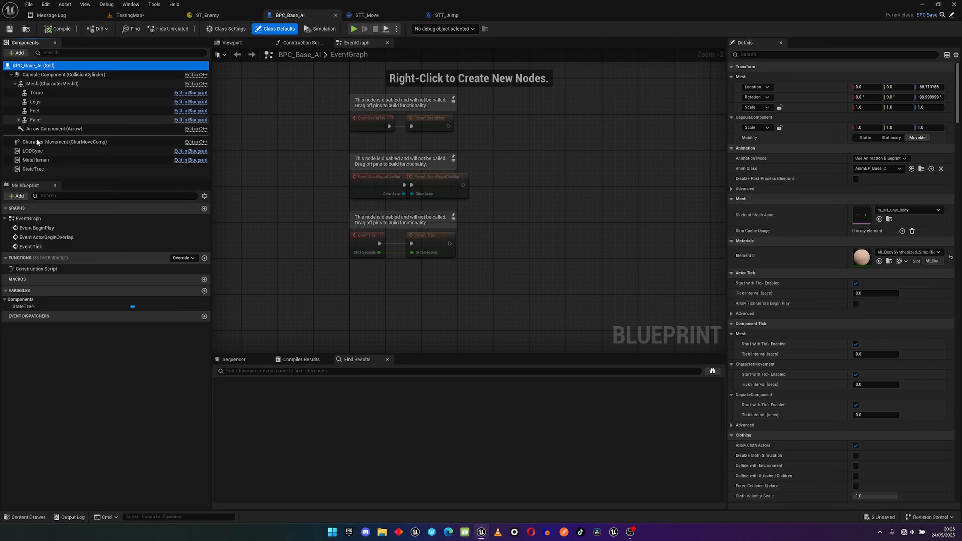
{"action": "left_click", "coordinate": [34, 169]}
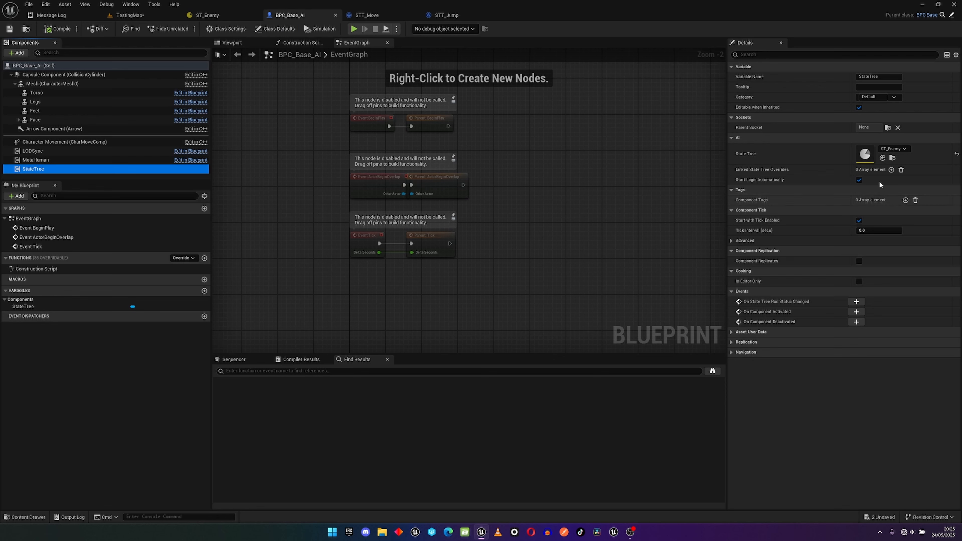
{"action": "left_click", "coordinate": [859, 181]}
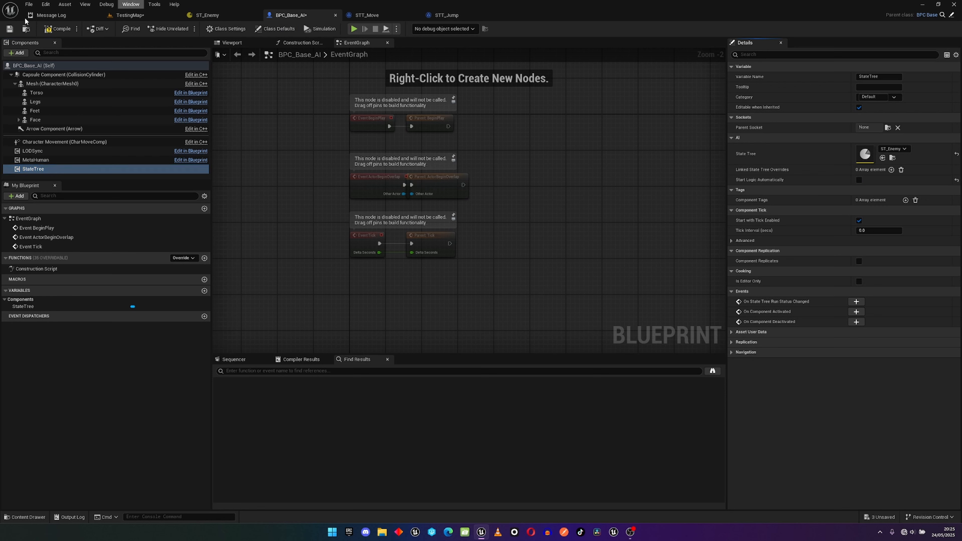
{"action": "left_click", "coordinate": [44, 29]}
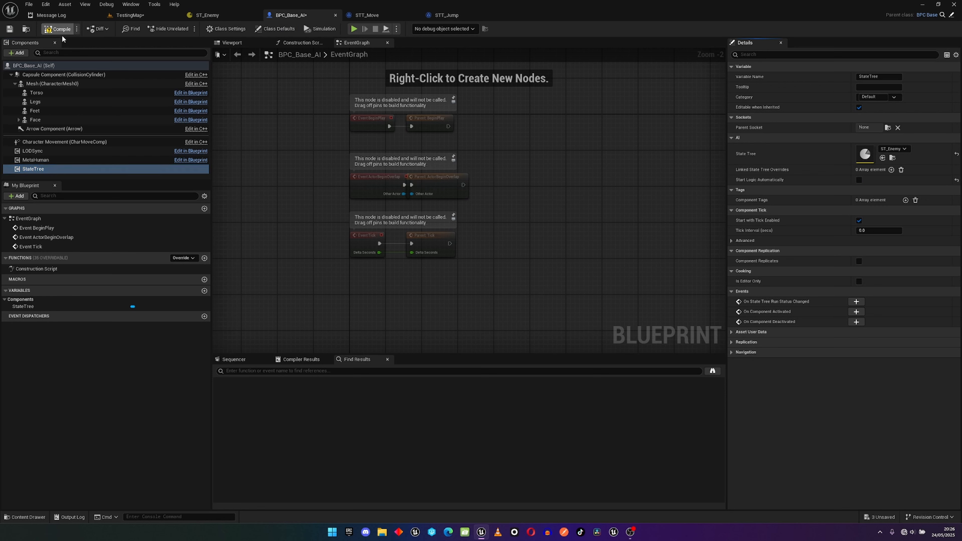
Return to the TestingMap level to view the new box, and save all unsaved assets.
{"action": "left_click", "coordinate": [139, 15]}
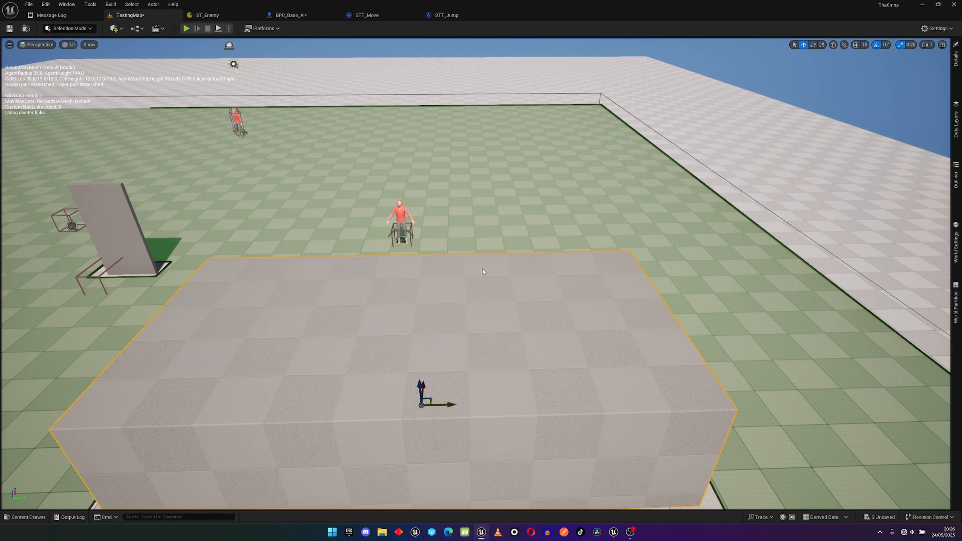
{"action": "right_click_drag", "start_coordinate": [483, 269], "coordinate": [417, 315]}
{"action": "right_click_drag", "start_coordinate": [644, 435], "coordinate": [650, 446]}
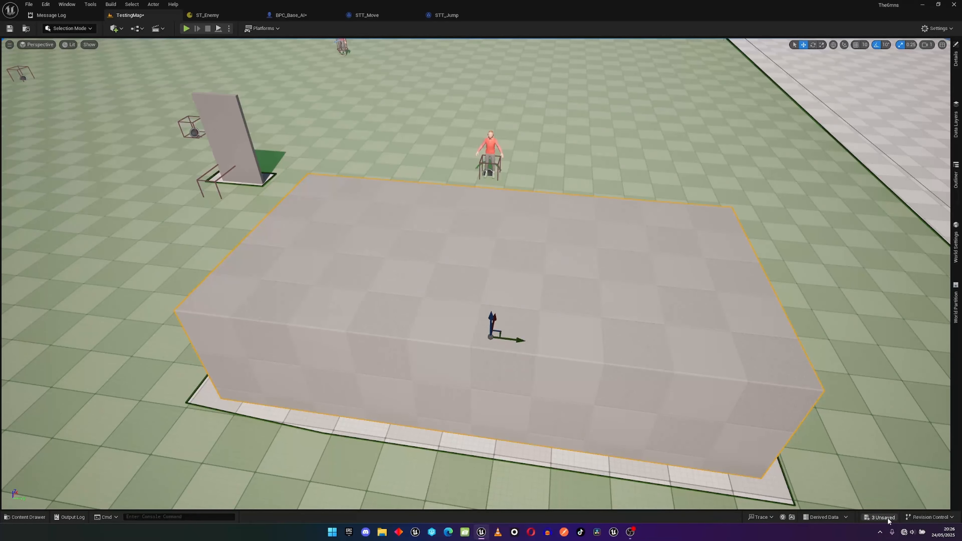
{"action": "key", "text": "ctrl+shift+s"}
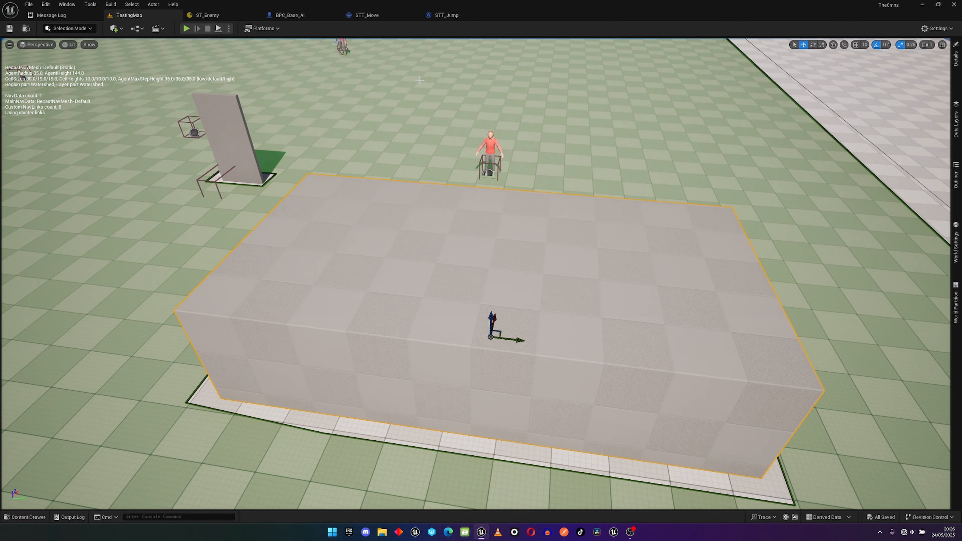
Show the BPC_Base_AI character in the blueprint's 3D viewport and collapse the Mesh component's children.
{"action": "left_click", "coordinate": [297, 16]}
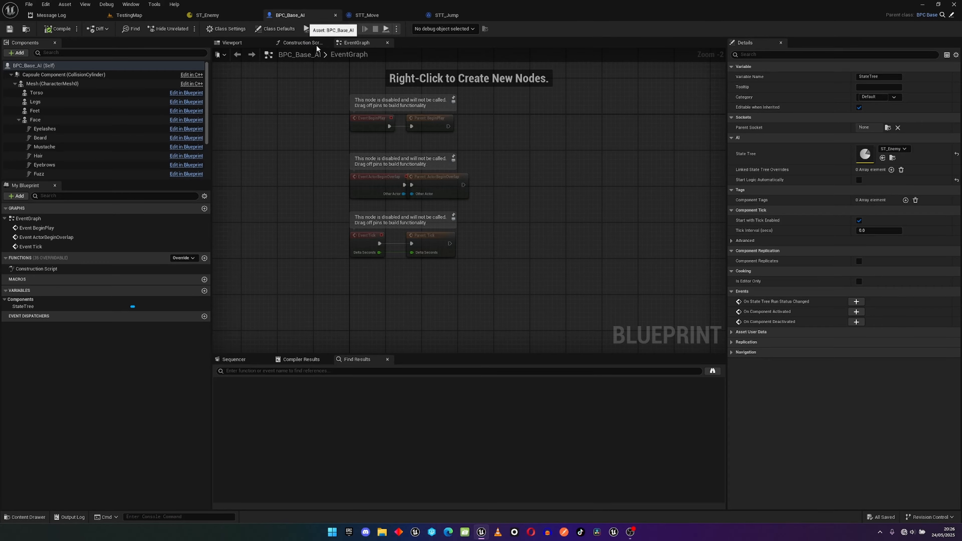
{"action": "left_click", "coordinate": [228, 42]}
{"action": "right_click_drag", "start_coordinate": [469, 200], "coordinate": [582, 208]}
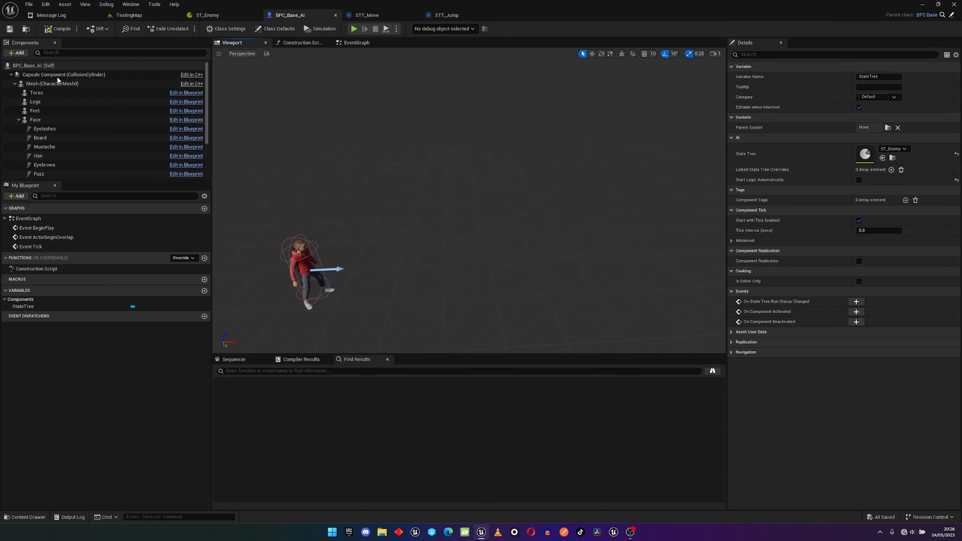
{"action": "left_click", "coordinate": [14, 83]}
{"action": "left_click", "coordinate": [125, 155]}
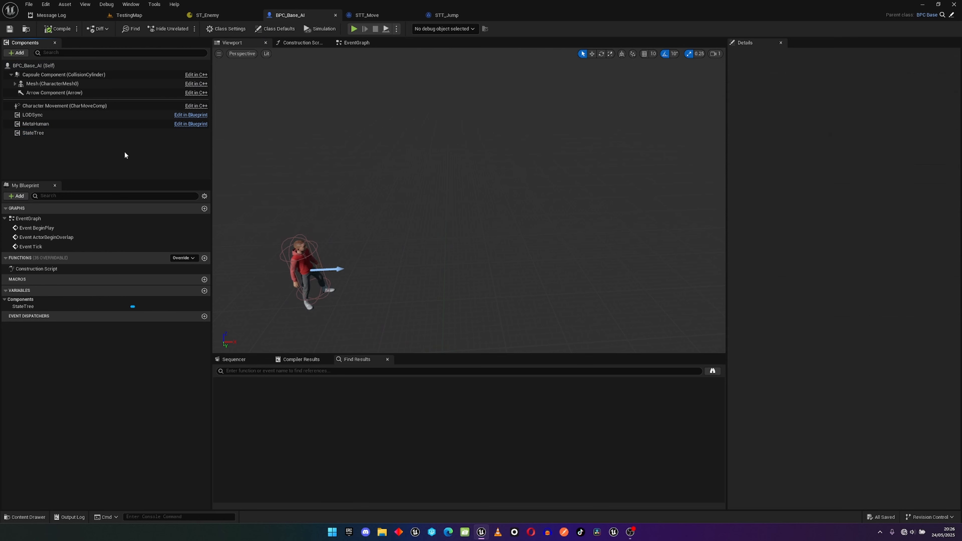
{"action": "right_click_drag", "start_coordinate": [469, 200], "coordinate": [411, 220]}
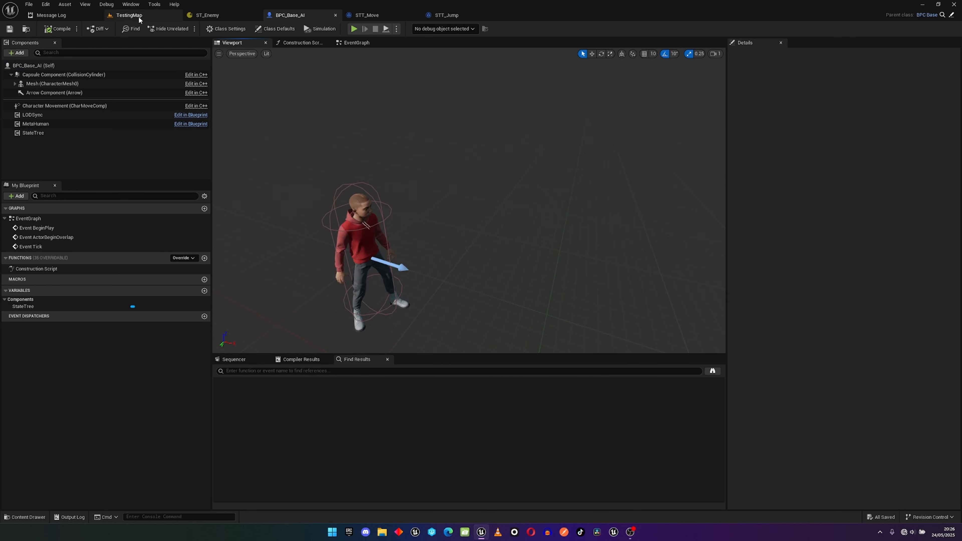
{"action": "left_click", "coordinate": [128, 15]}
{"action": "right_click_drag", "start_coordinate": [441, 182], "coordinate": [441, 162]}
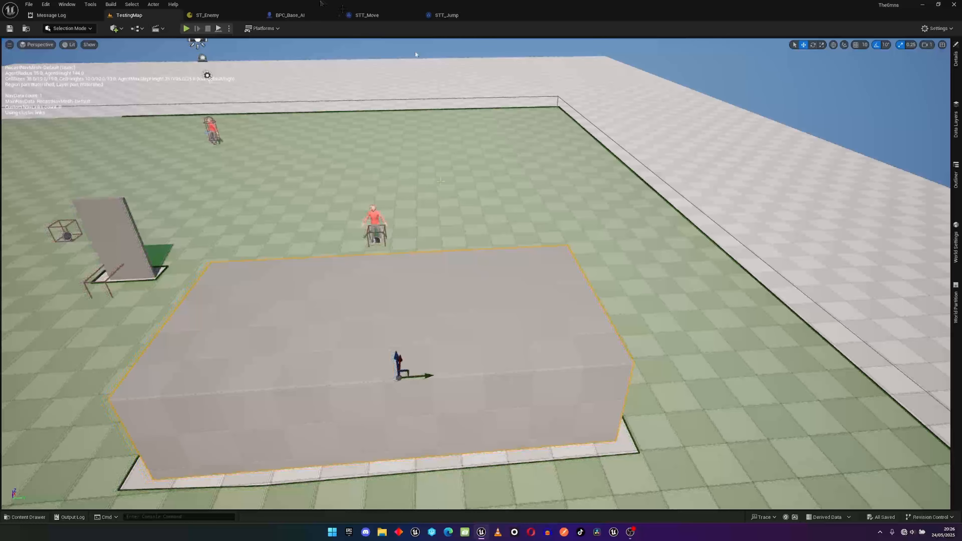
Search the components that can be added to the BPC_Base_AI blueprint for "perc".
{"action": "left_click", "coordinate": [291, 16]}
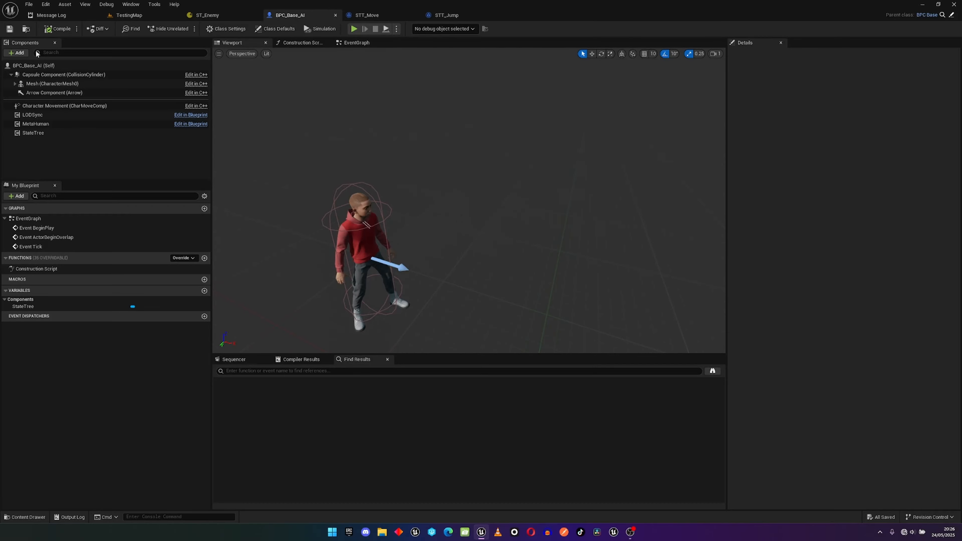
{"action": "left_click", "coordinate": [19, 53]}
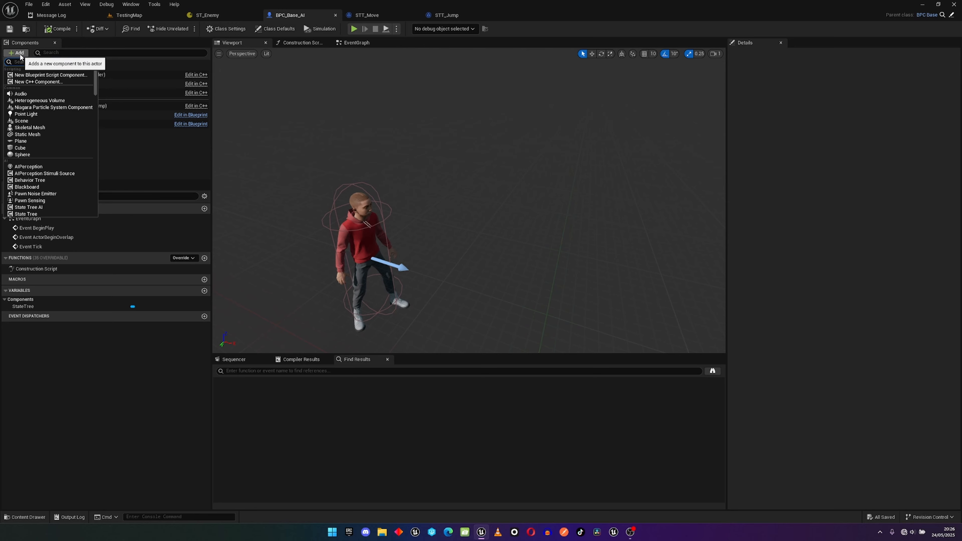
{"action": "type", "text": "perc"}
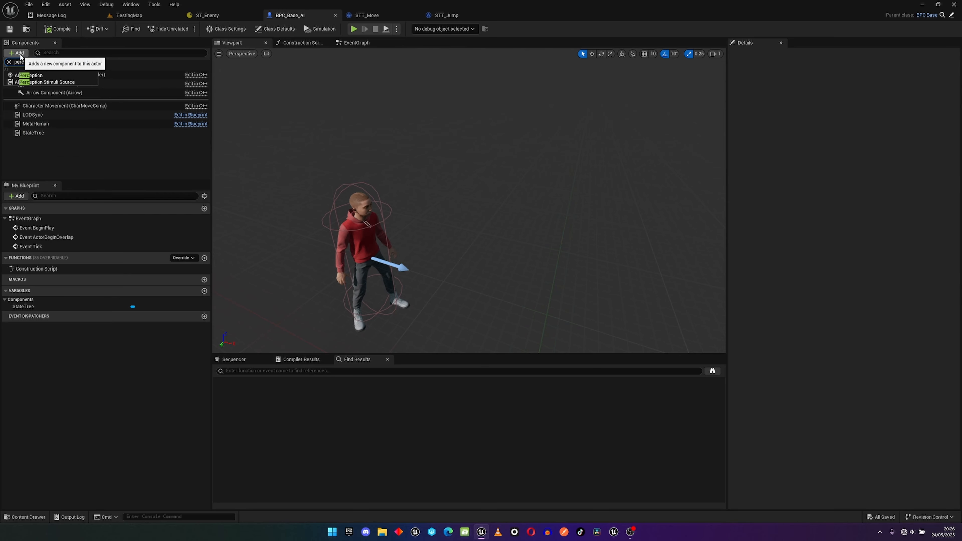